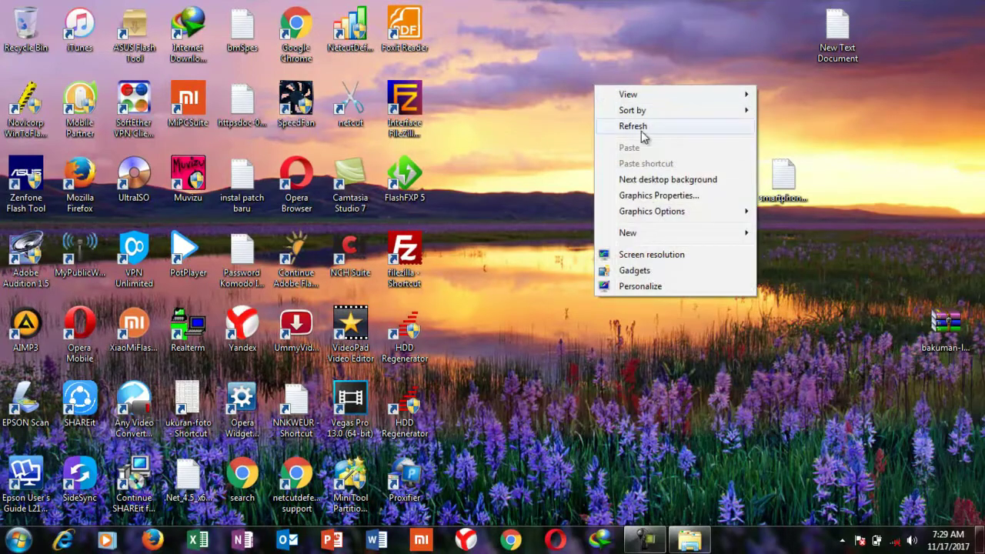
Refresh the desktop twice.
click(638, 127)
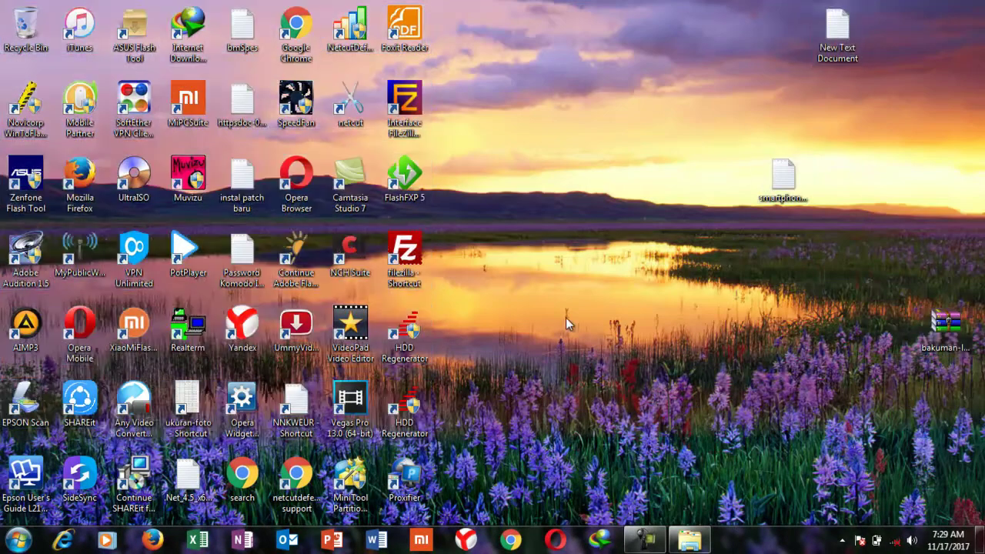
right_click(569, 230)
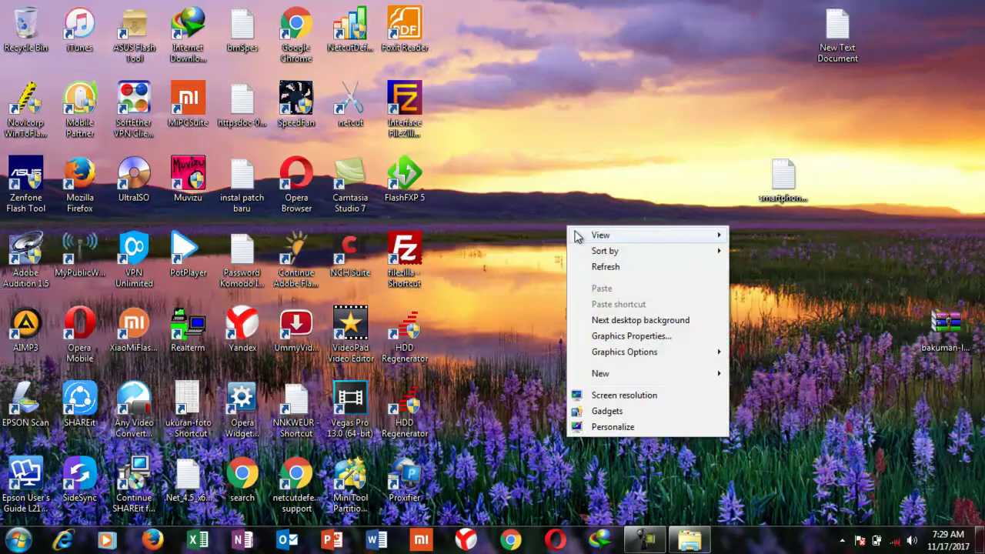
click(603, 267)
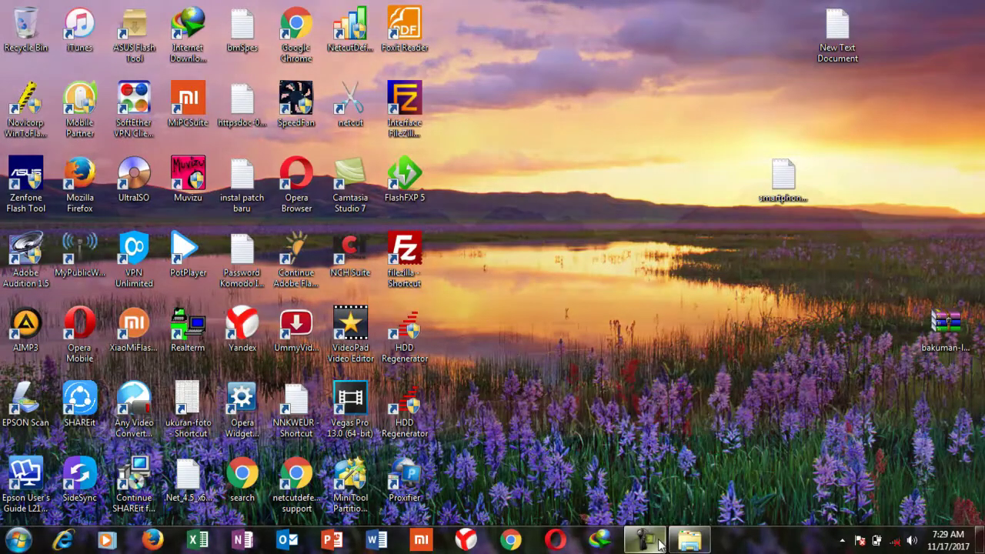
mouse_move(657, 543)
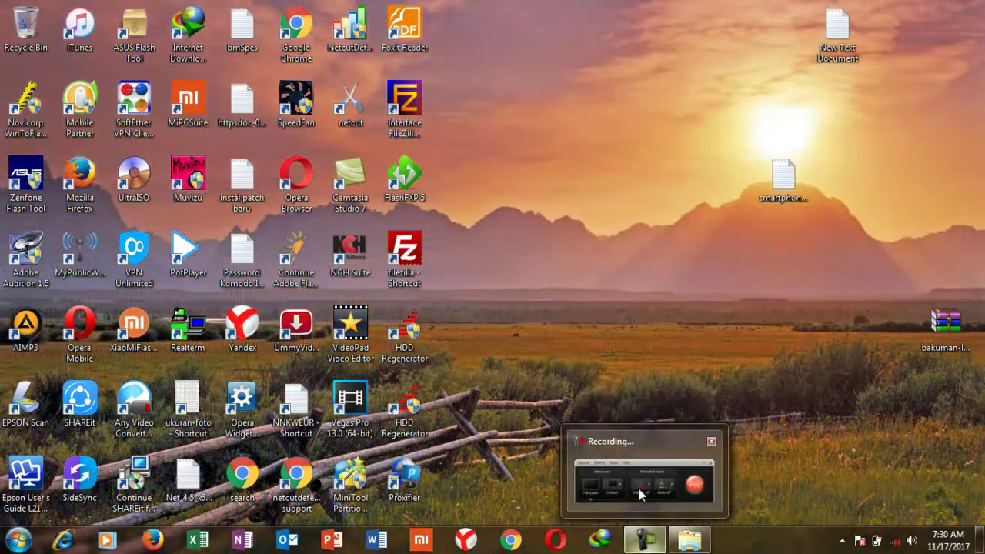
mouse_move(639, 489)
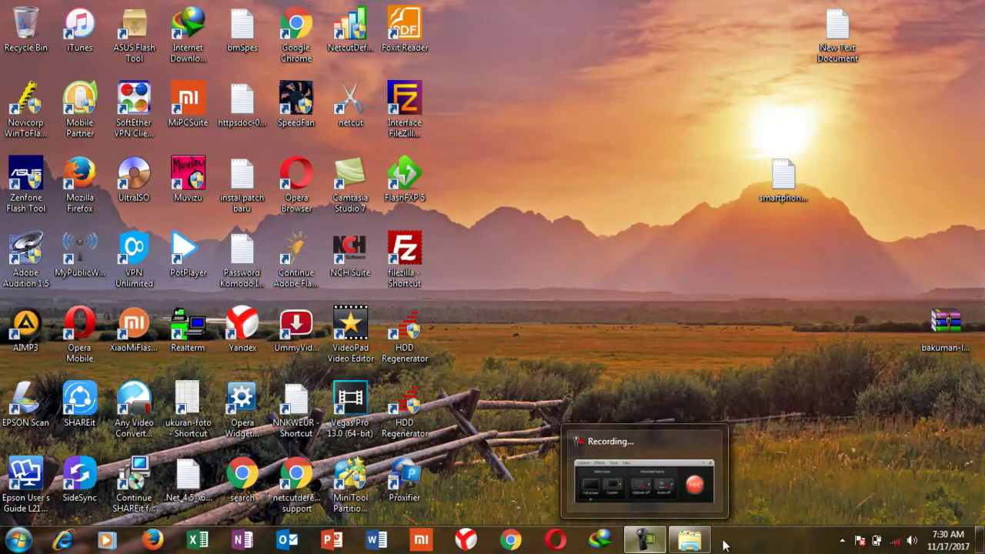
click(667, 446)
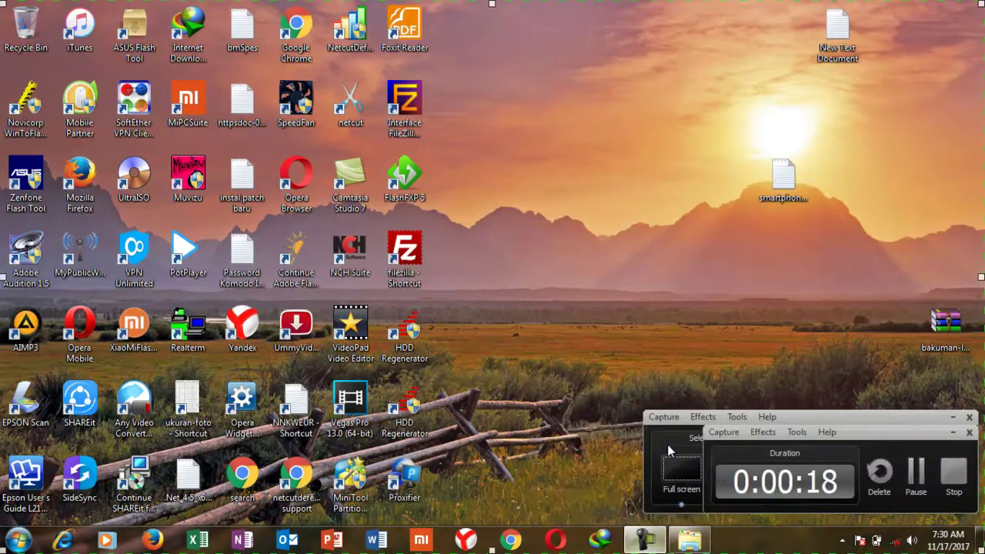
click(761, 432)
mouse_move(786, 456)
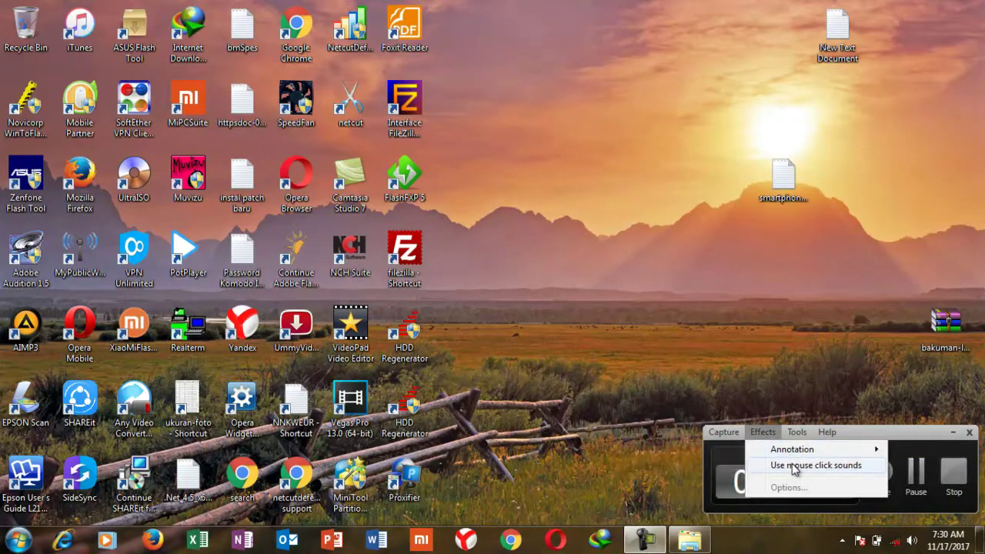
click(691, 324)
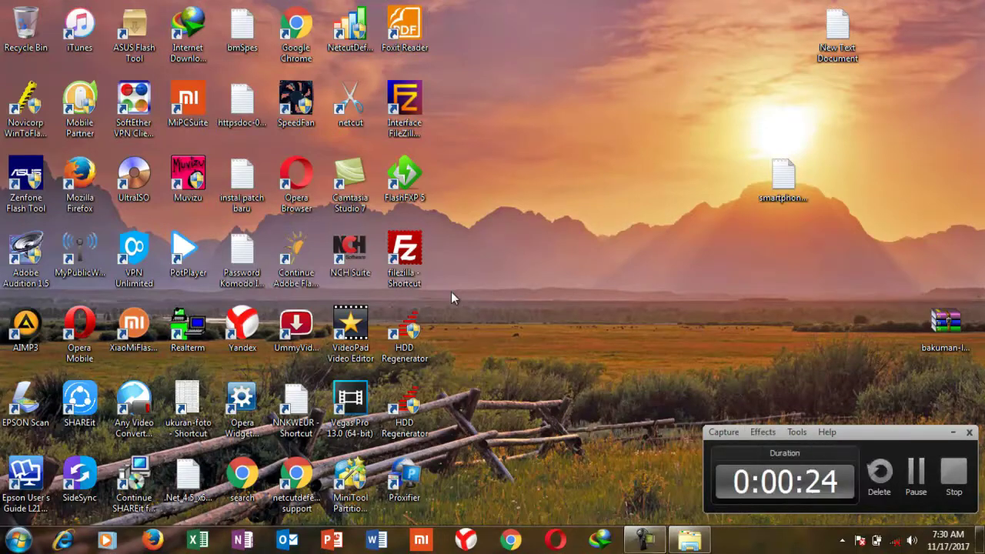
Bring up the update gta v ps3 bles180 folder window, maximize it, and minimize the recorder window.
click(690, 541)
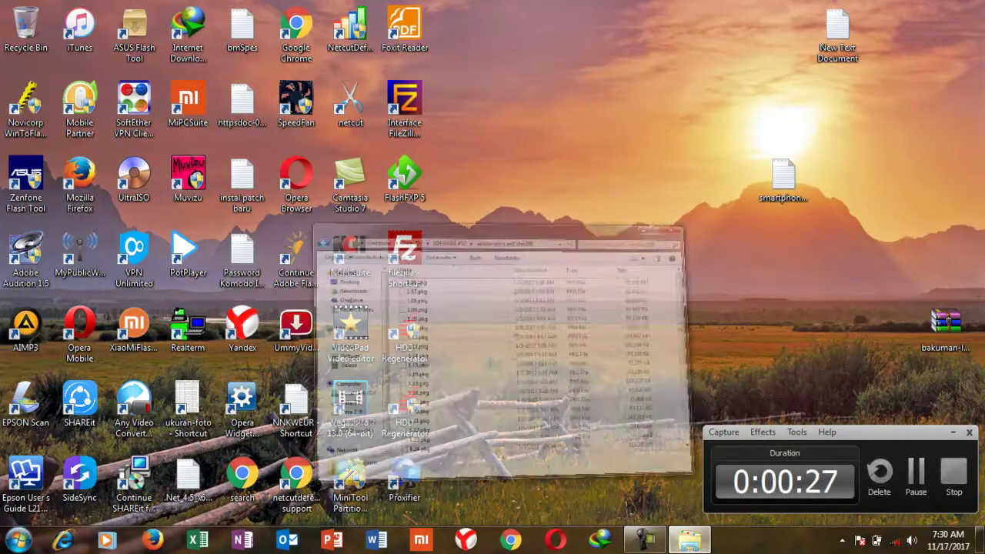
double_click(653, 47)
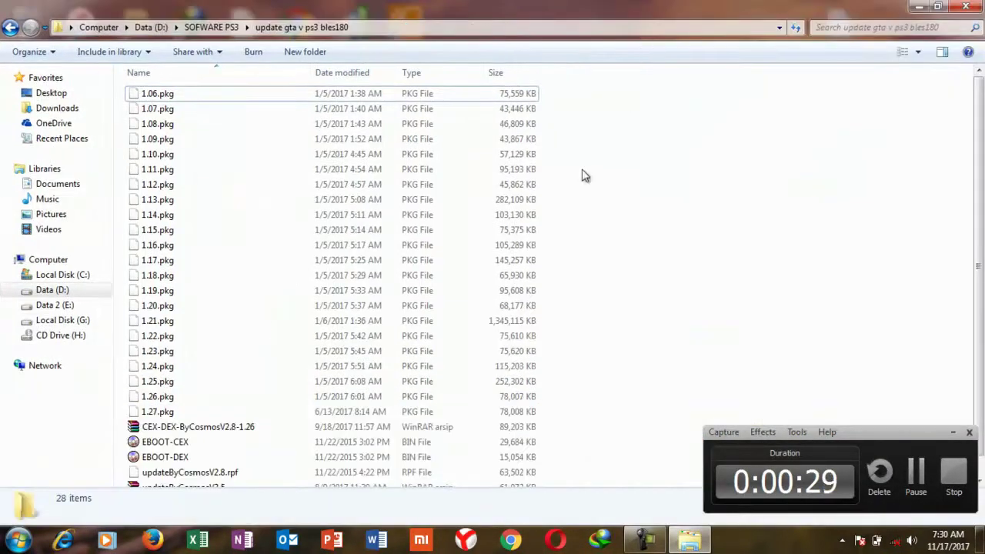
click(955, 433)
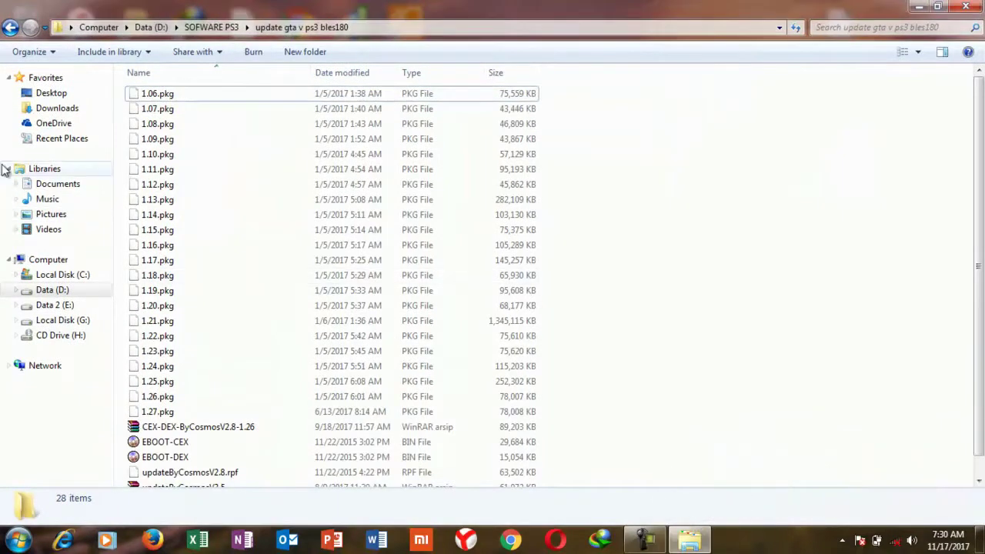
Check the contents of Local Disk (G:) and return to the update gta v ps3 bles180 folder.
click(69, 320)
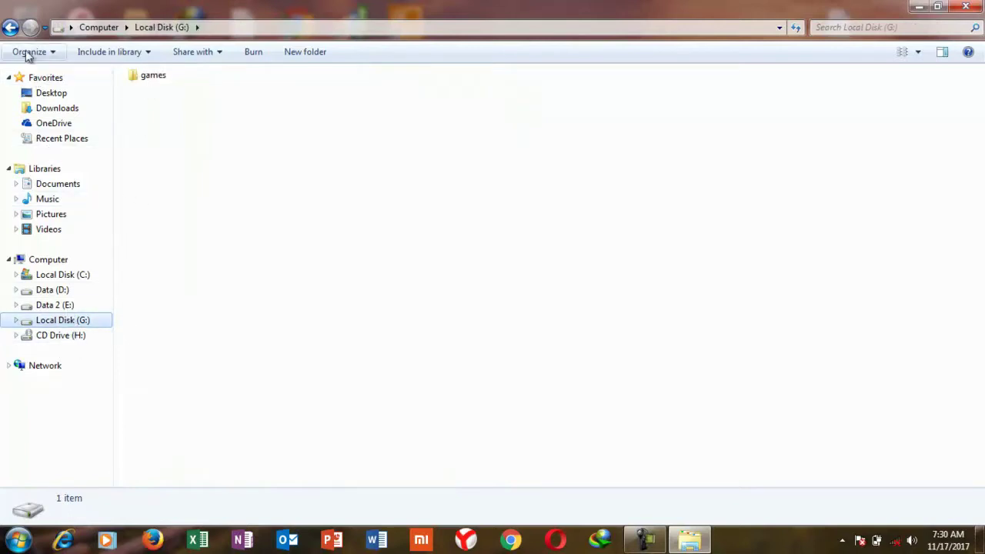
click(10, 27)
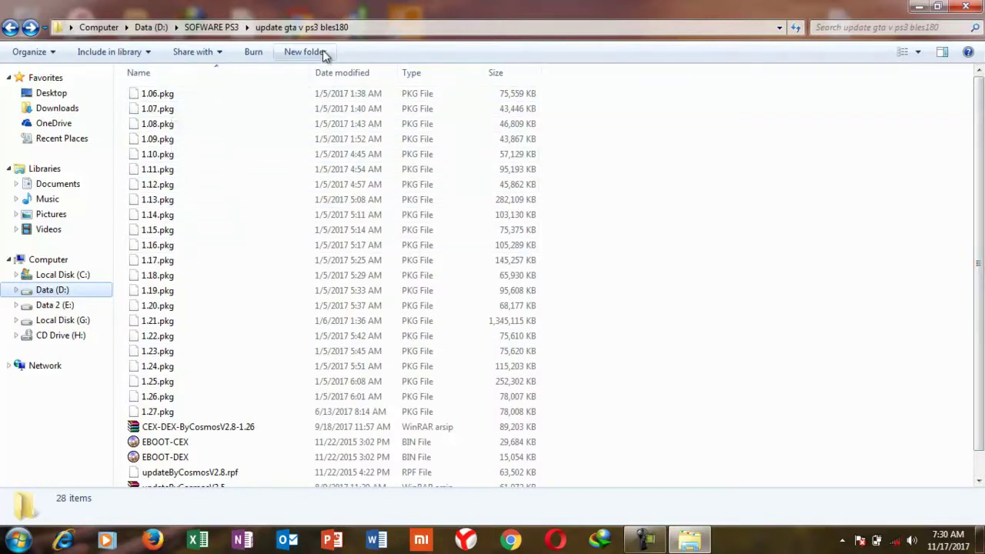
click(10, 26)
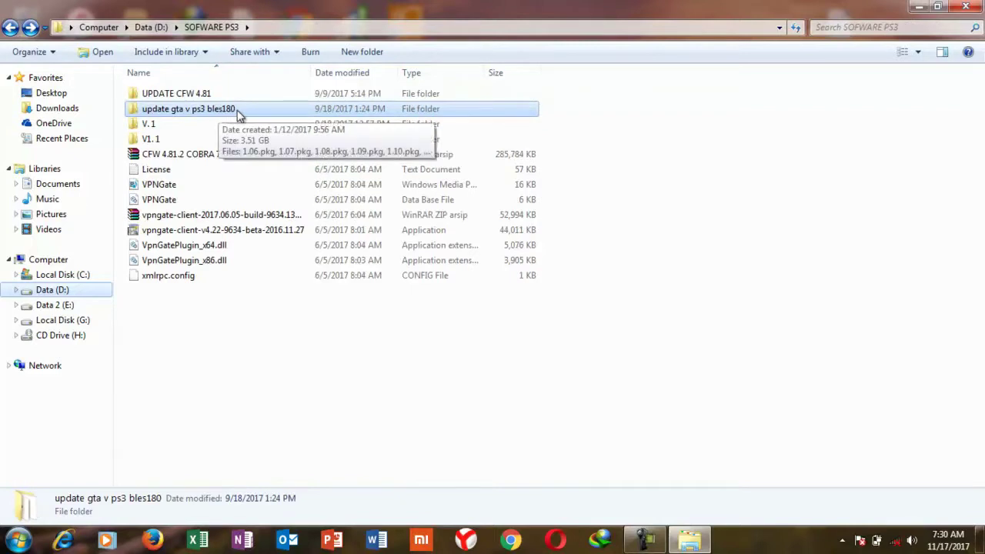
double_click(238, 116)
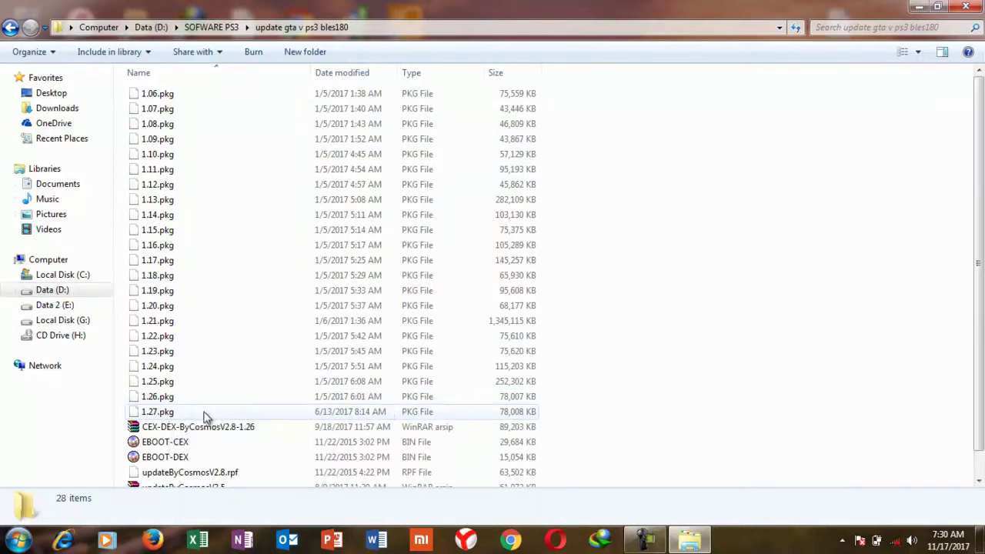
Copy the files 1.06.pkg through 1.27.pkg to the root of Local Disk (G:), showing the detailed copy progress.
drag(599, 413, 226, 131)
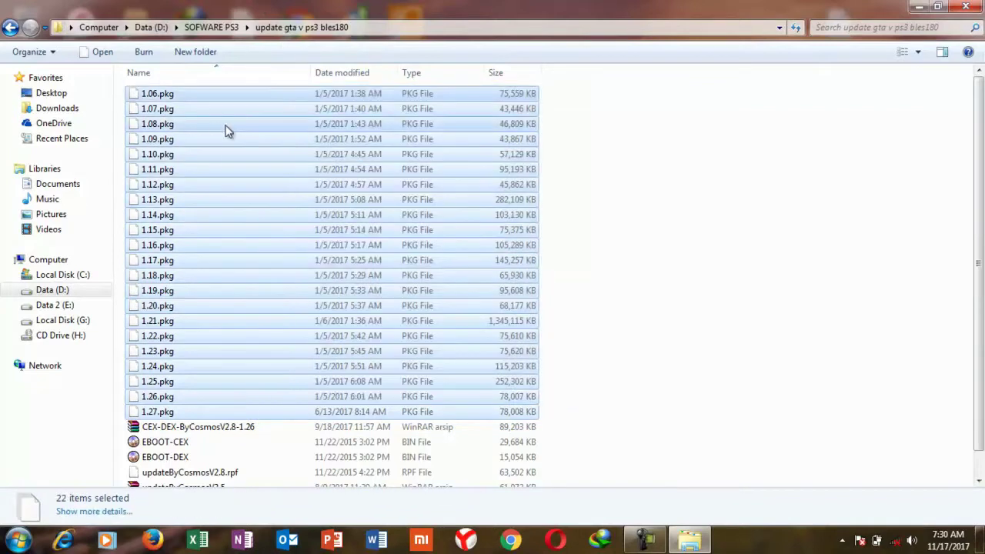
right_click(229, 128)
click(274, 256)
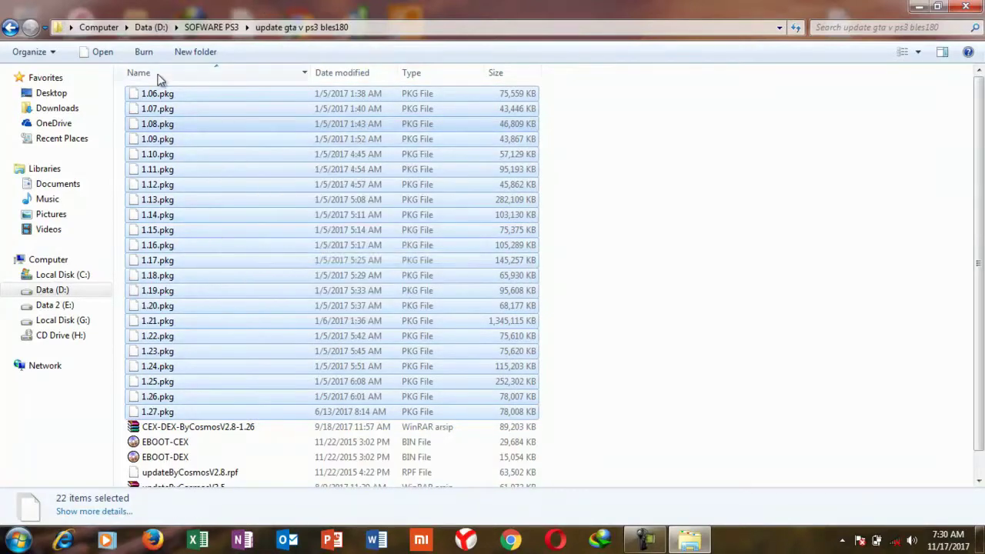
click(63, 321)
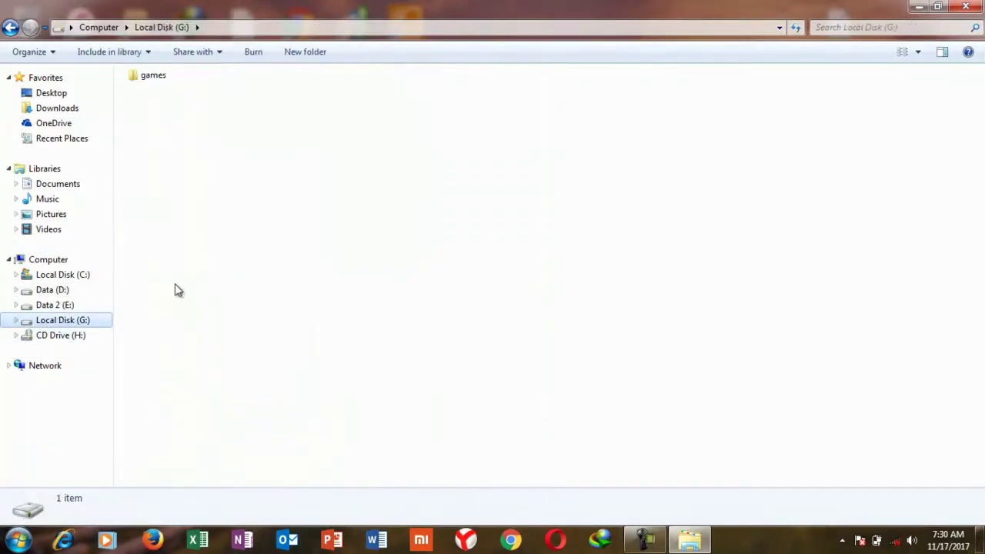
right_click(348, 211)
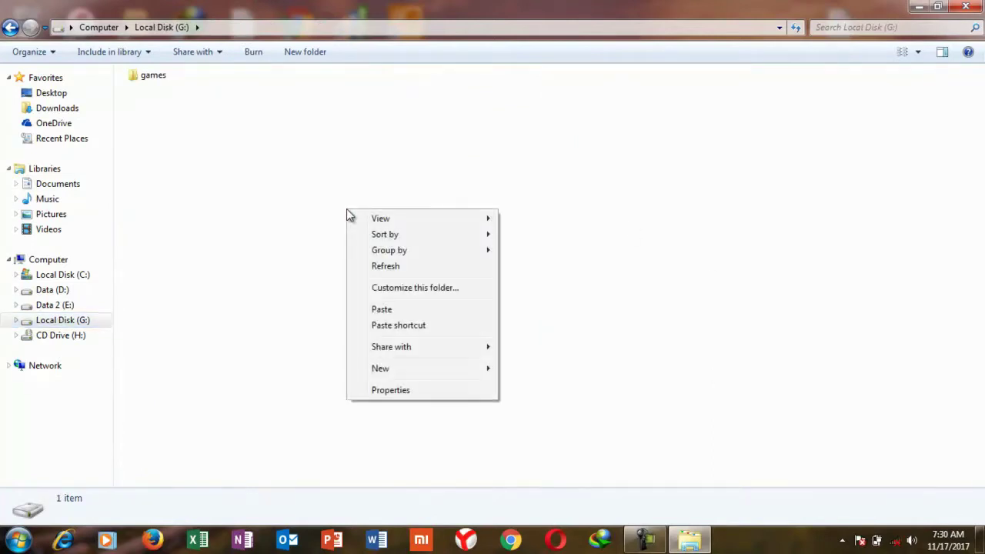
click(344, 131)
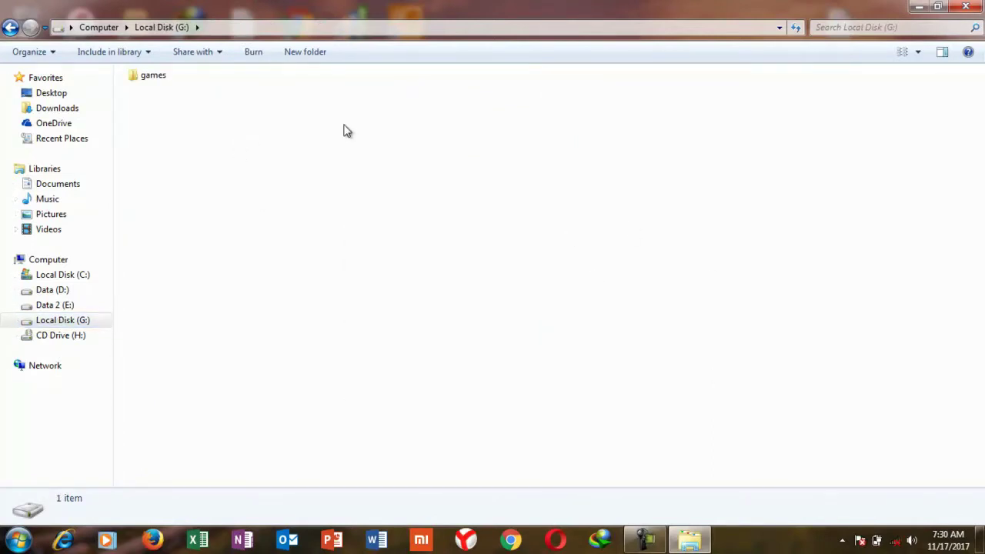
right_click(345, 131)
click(404, 227)
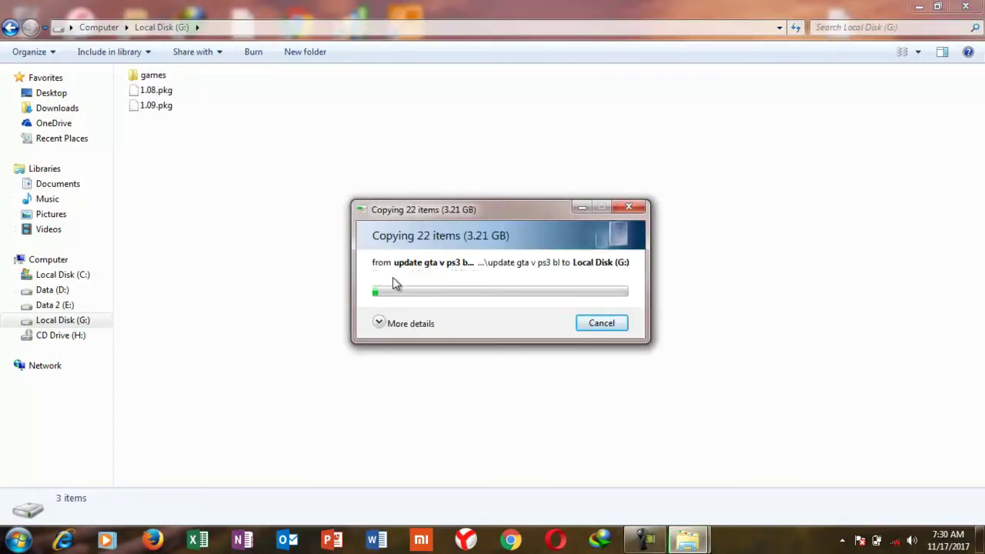
click(387, 327)
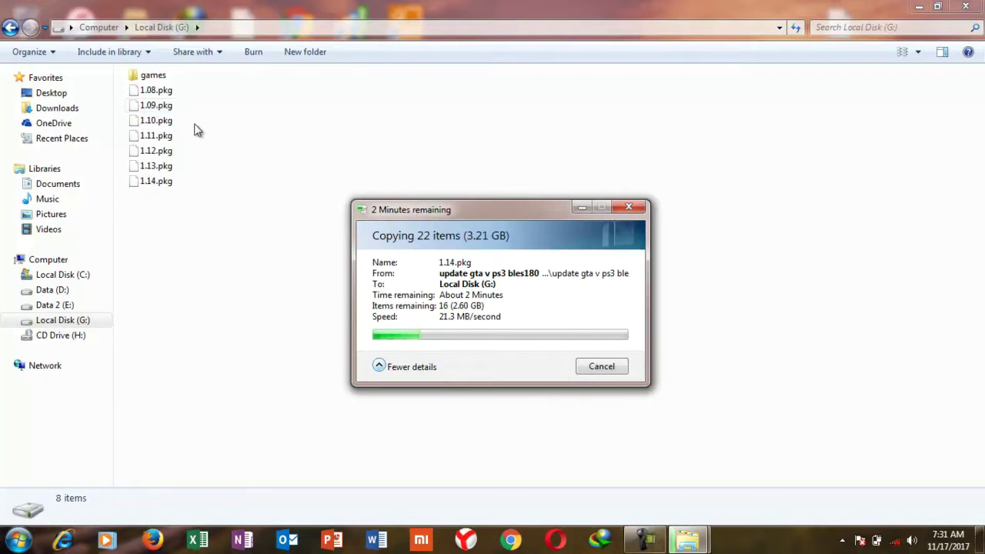
Clear the file selection on Local Disk (G:) and refresh the file list.
mouse_move(639, 544)
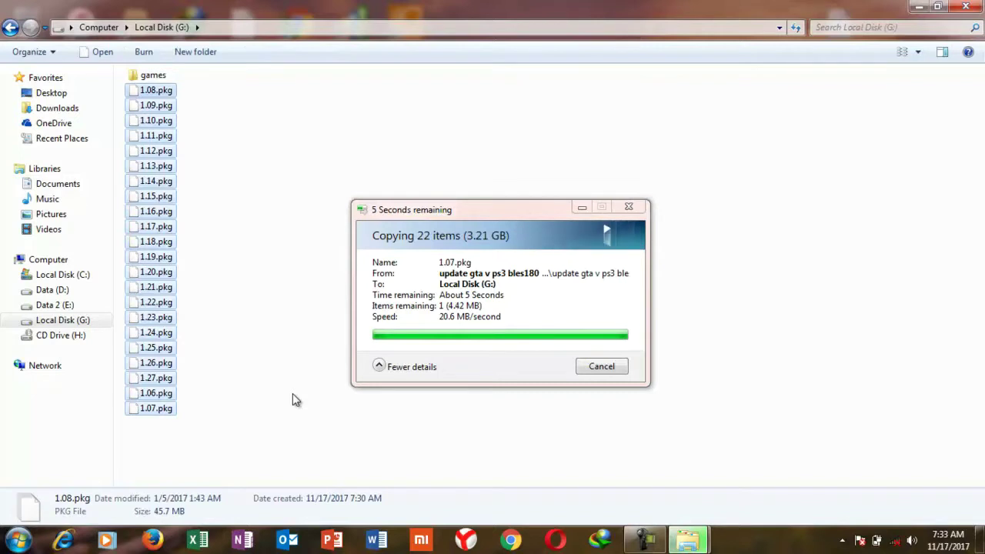
click(436, 189)
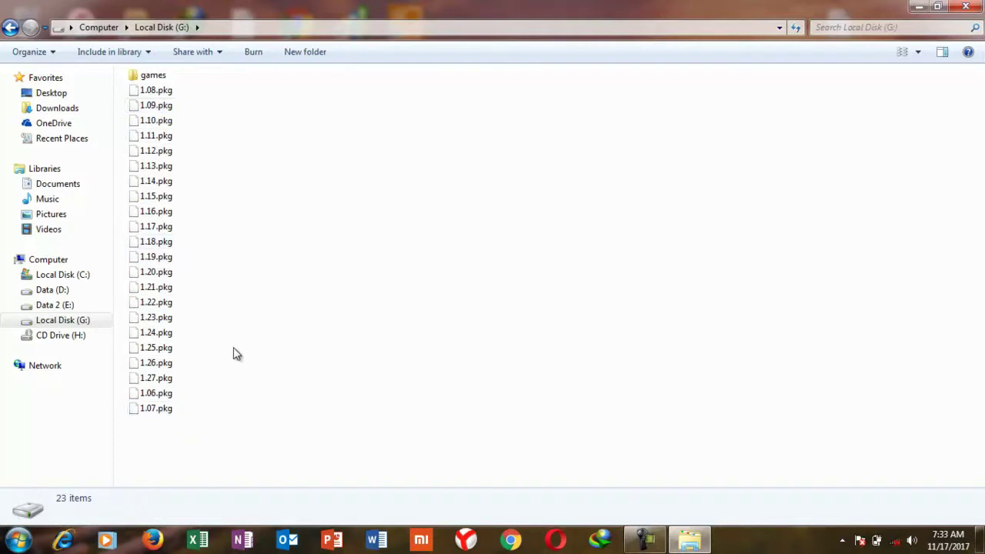
right_click(277, 211)
click(323, 265)
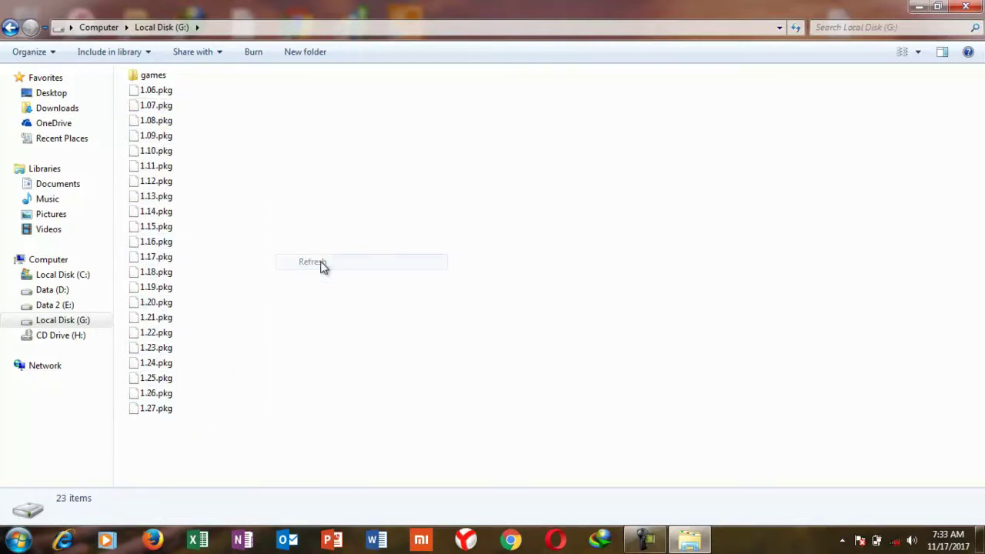
right_click(297, 128)
click(343, 178)
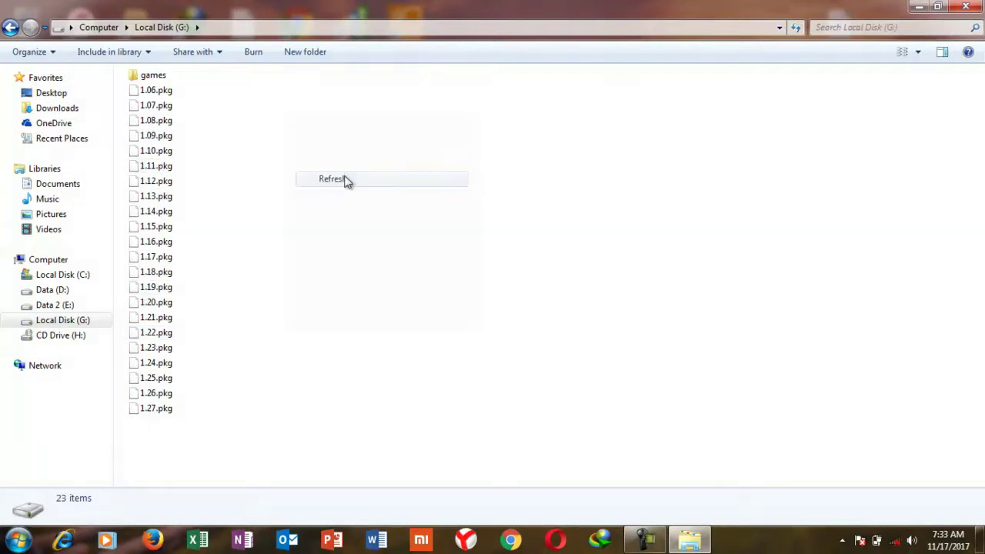
Open the CEX-DEX-ByCosmosV2.8-1.26 archive from the update gta v ps3 bles180 folder in WinRAR.
click(9, 27)
scroll(323, 254, down, 1)
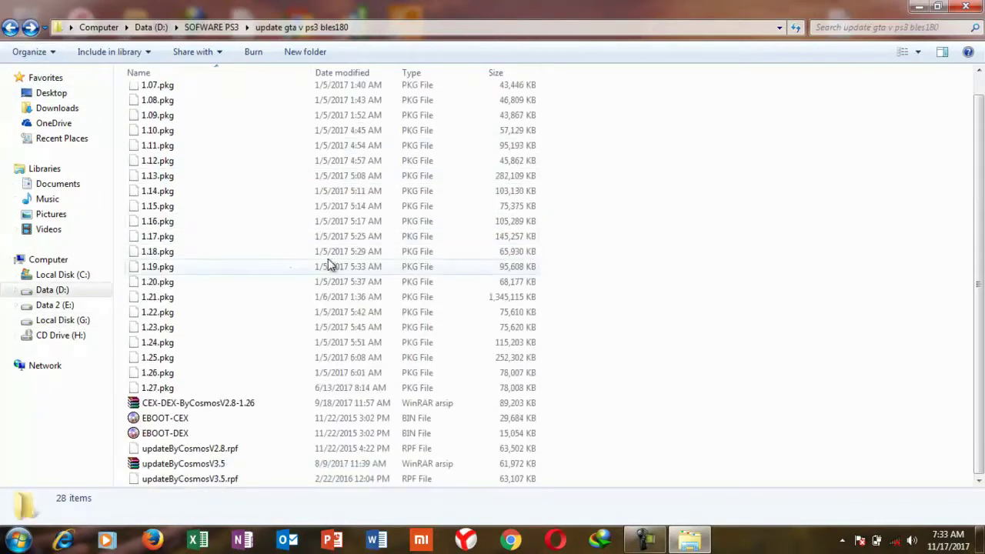
click(199, 405)
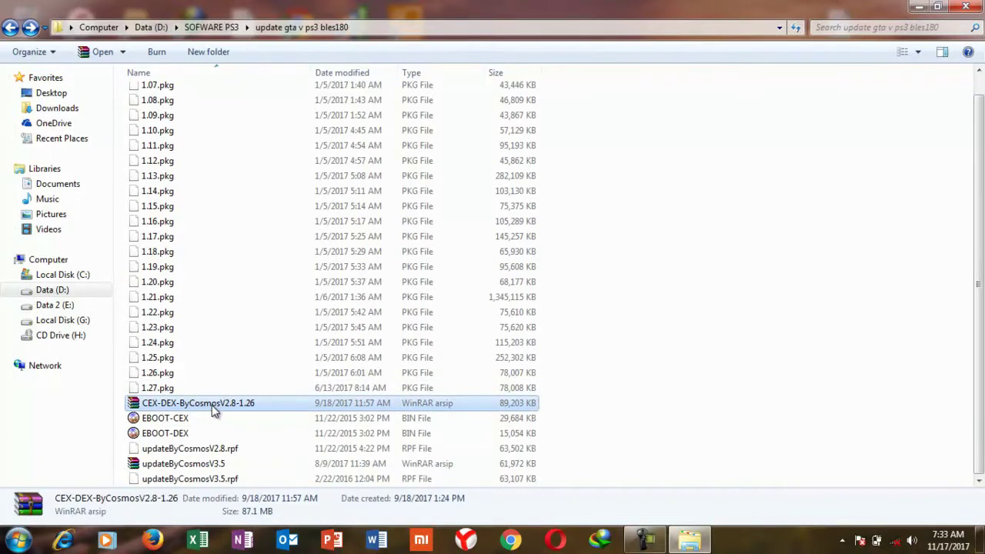
right_click(212, 405)
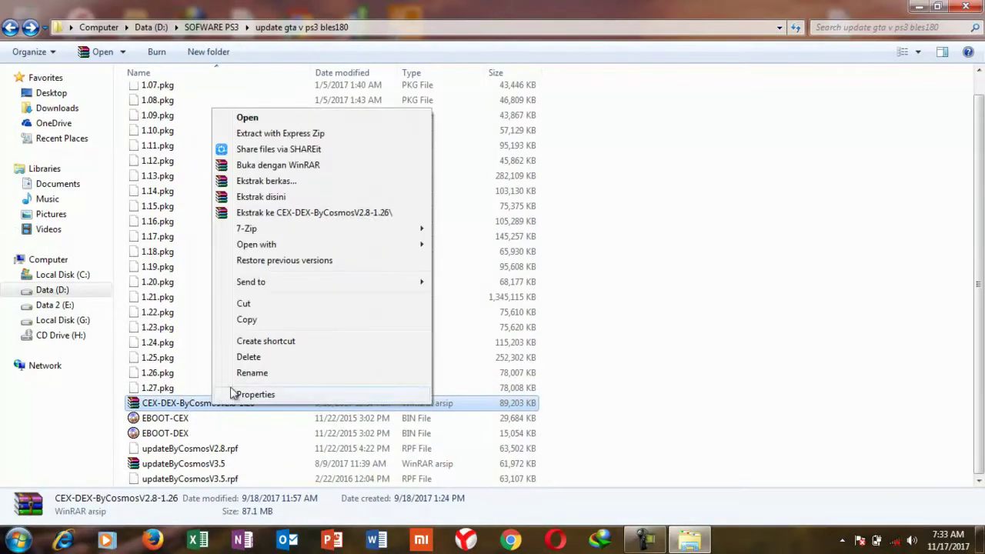
click(264, 121)
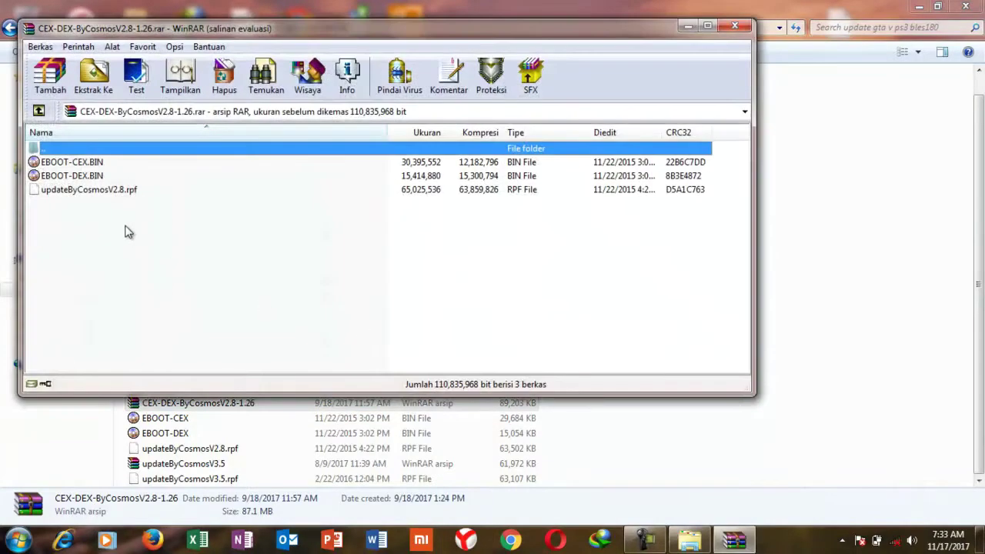
Extract EBOOT-CEX.BIN, EBOOT-DEX.BIN and updateByCosmosV2.8.rpf from the archive to Local Disk (G:).
click(494, 149)
drag(201, 216, 85, 160)
click(175, 233)
drag(162, 225, 78, 164)
click(97, 86)
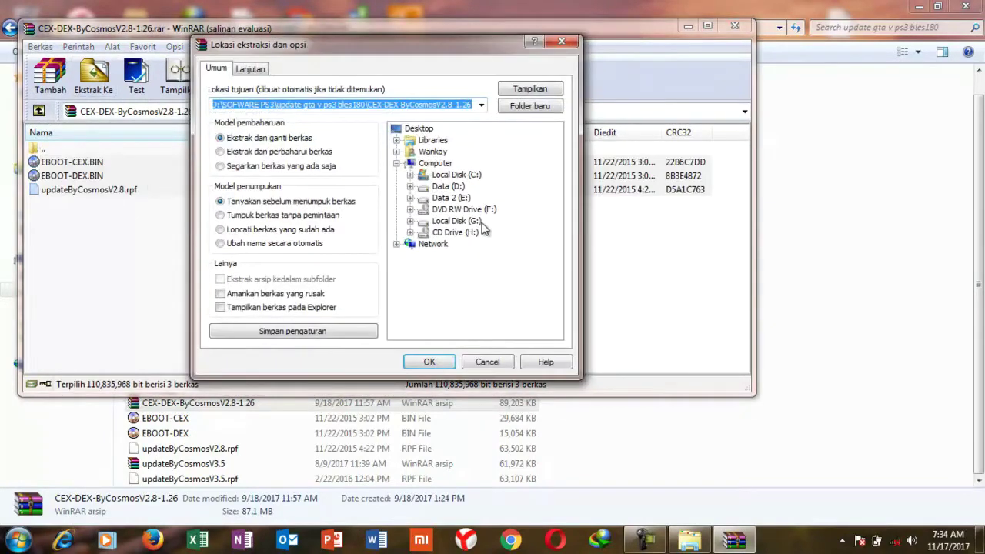
click(448, 221)
click(429, 362)
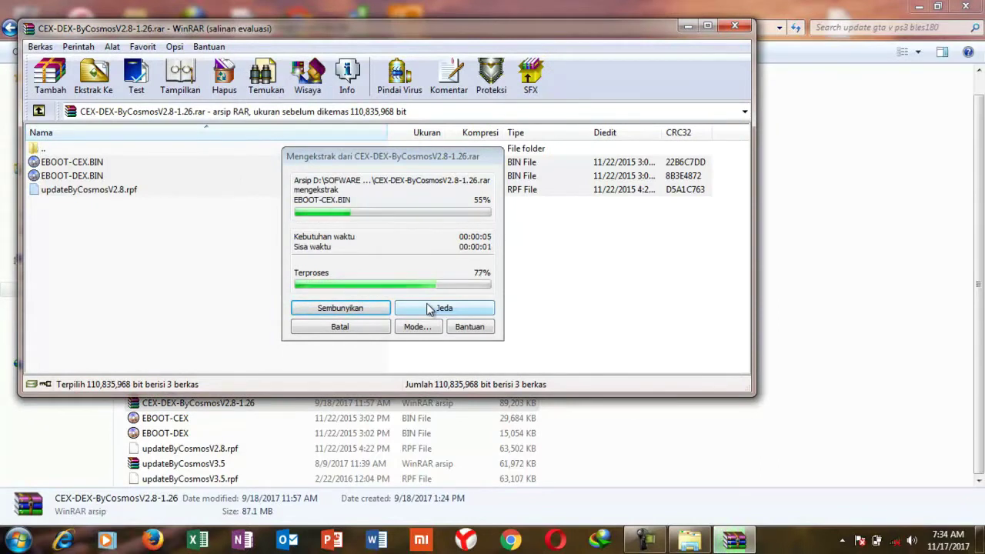
click(715, 279)
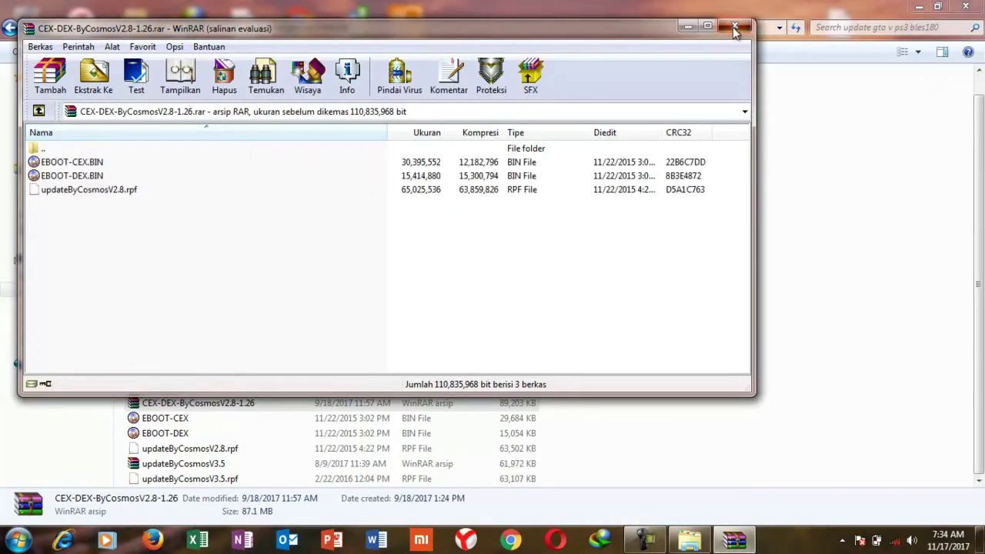
Close the archive and the update folder windows, and open a new file browser window at Libraries.
click(735, 26)
click(968, 6)
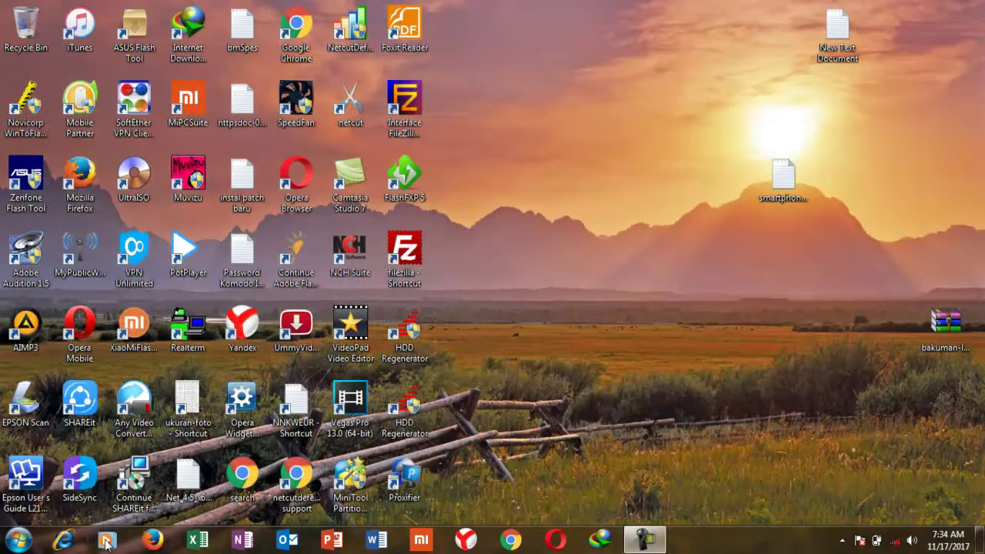
click(70, 529)
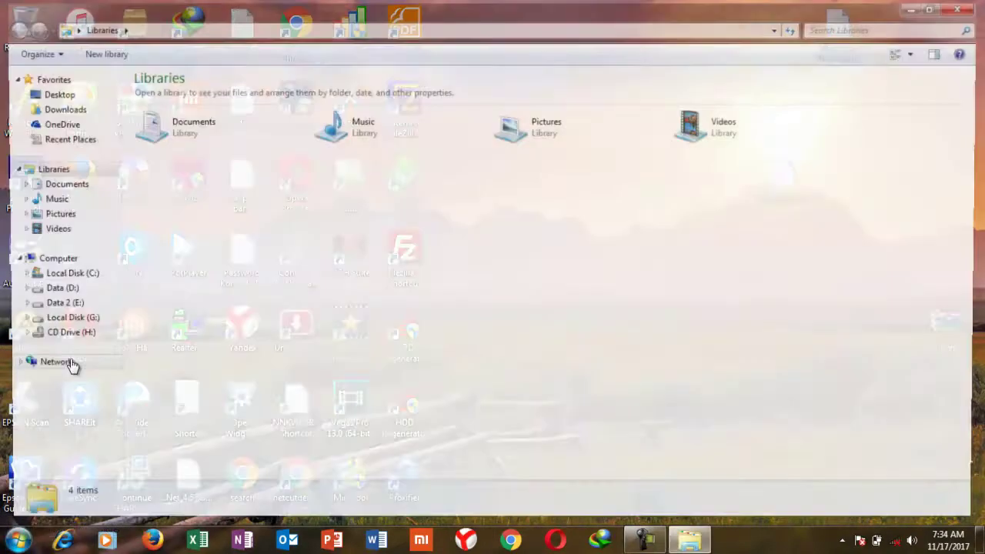
Open Local Disk (G:), check that EBOOT-CEX, EBOOT-DEX and updateByCosmosV2.8.rpf are there, and close the window.
click(54, 320)
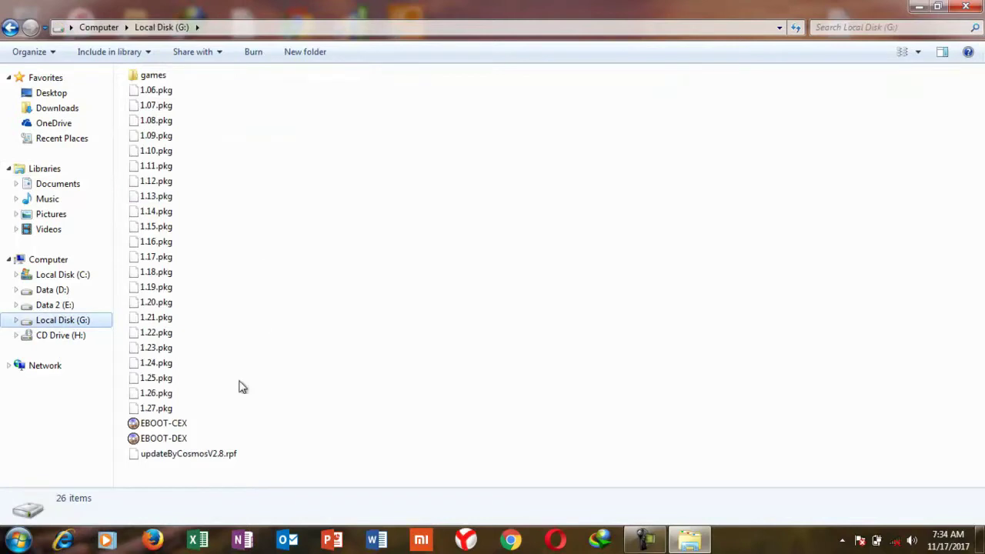
click(165, 424)
click(165, 438)
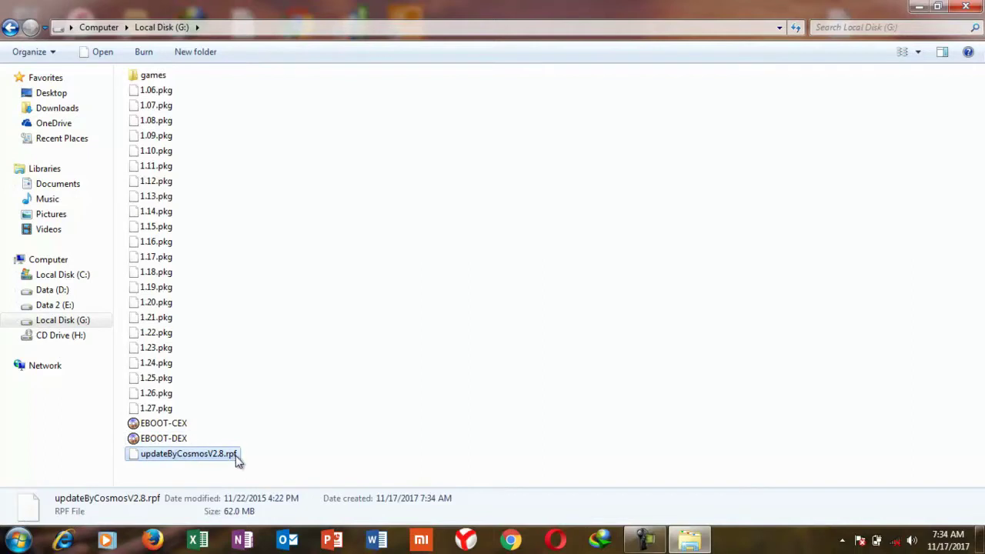
click(182, 440)
click(174, 426)
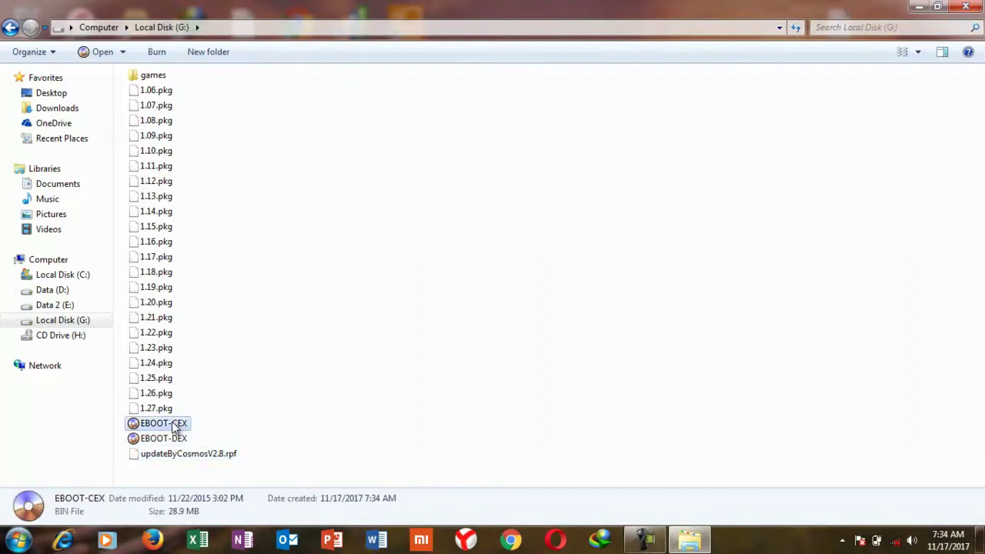
click(292, 420)
click(167, 429)
click(968, 7)
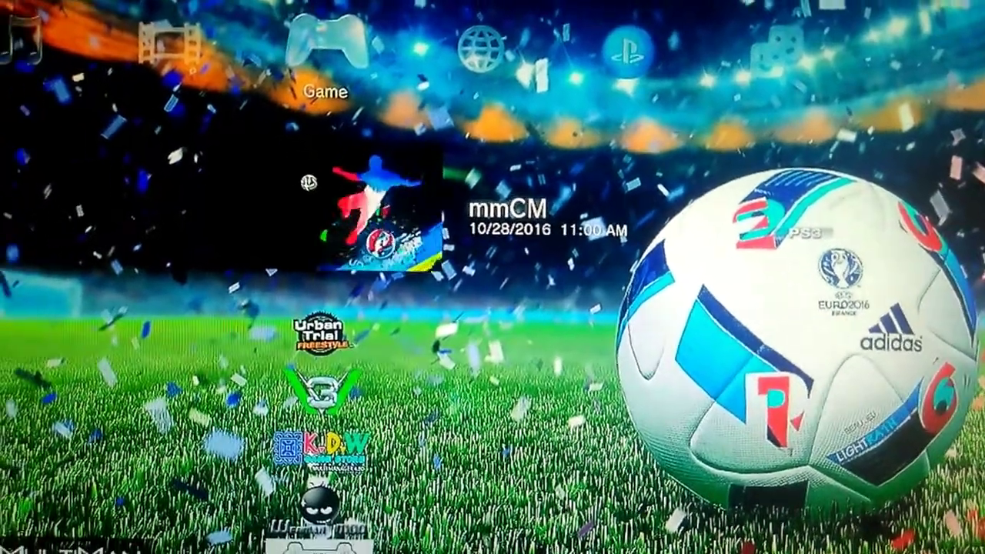
Switch to the PS3 home menu and open Install Package Files in the Game category.
key(Down)
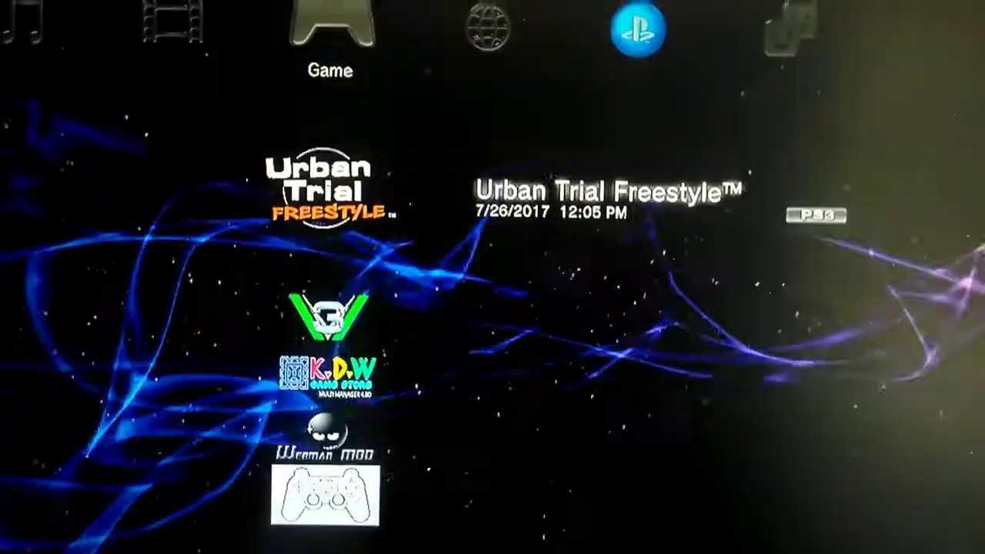
key(Down)
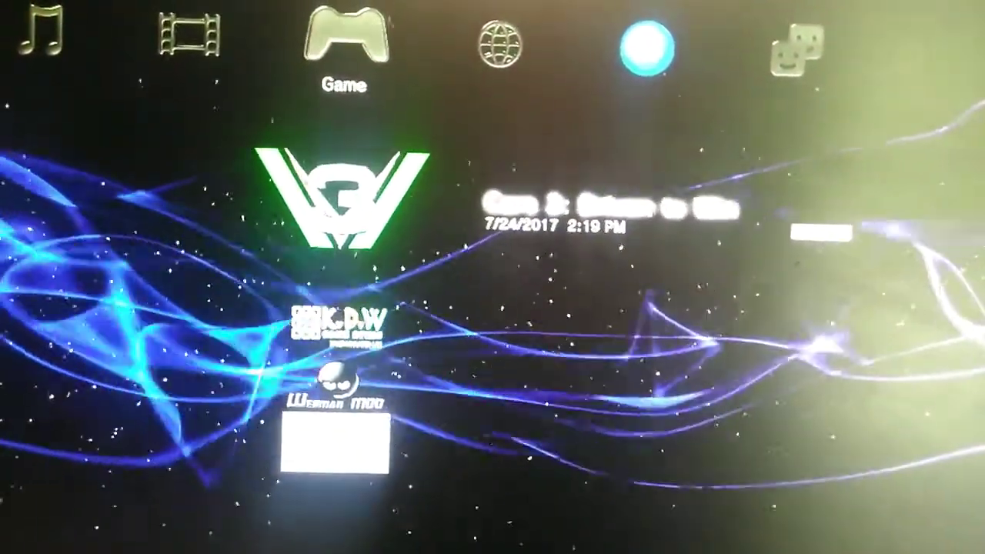
key(Up)
key(Up)
key(Up)
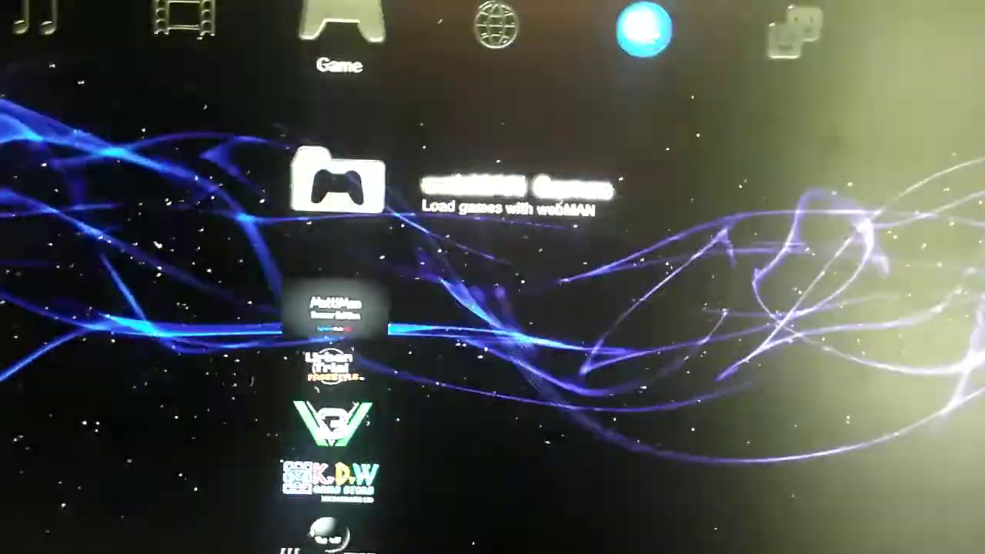
key(Up)
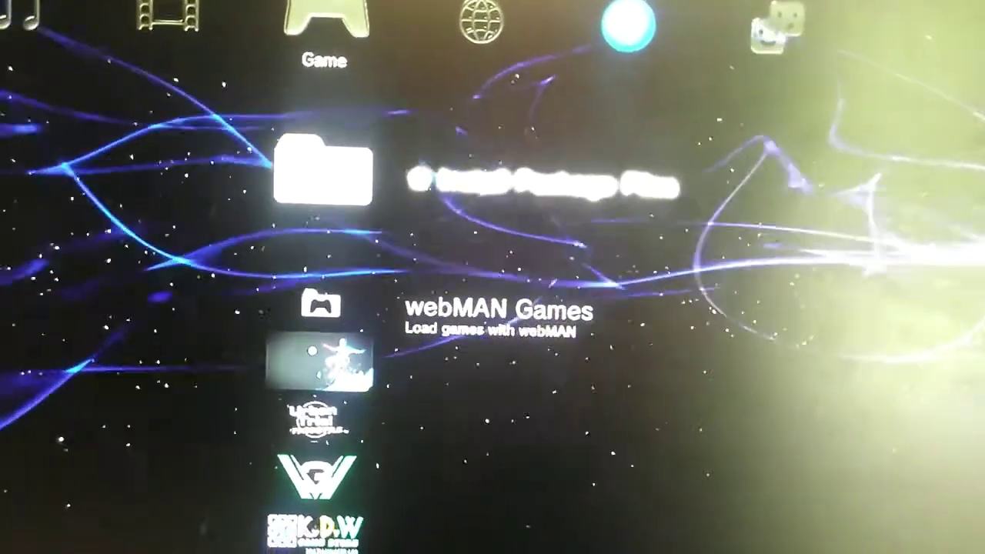
key(Up)
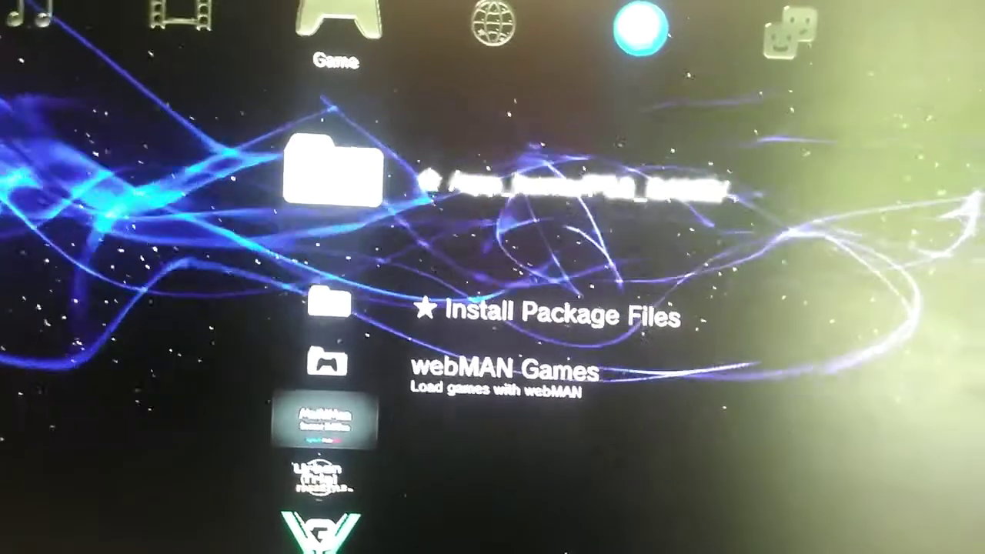
key(Up)
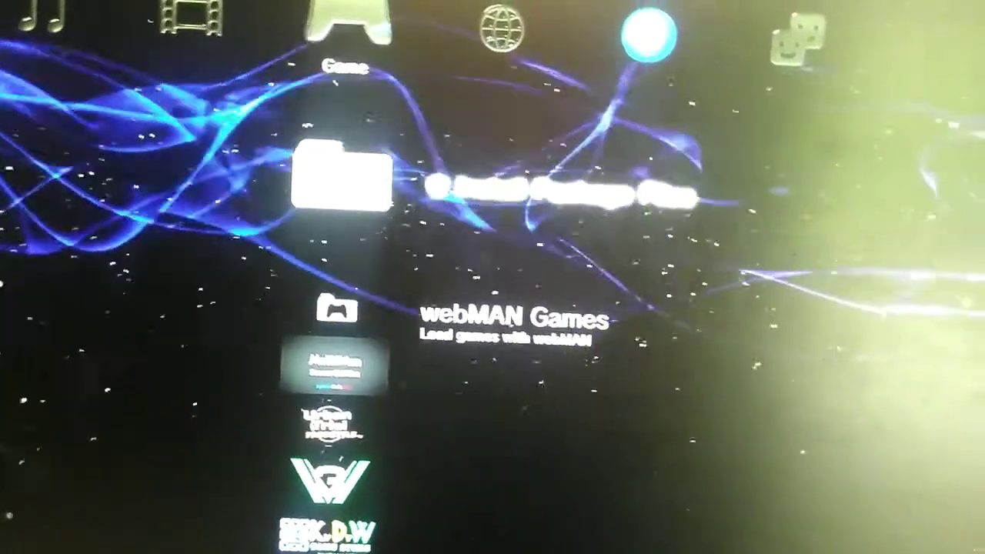
key(Up)
key(Down)
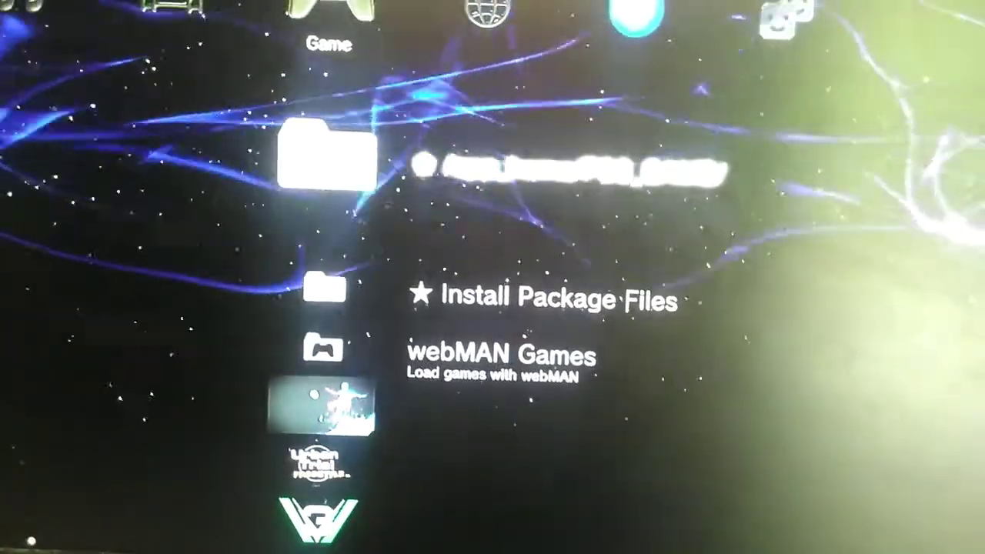
key(Return)
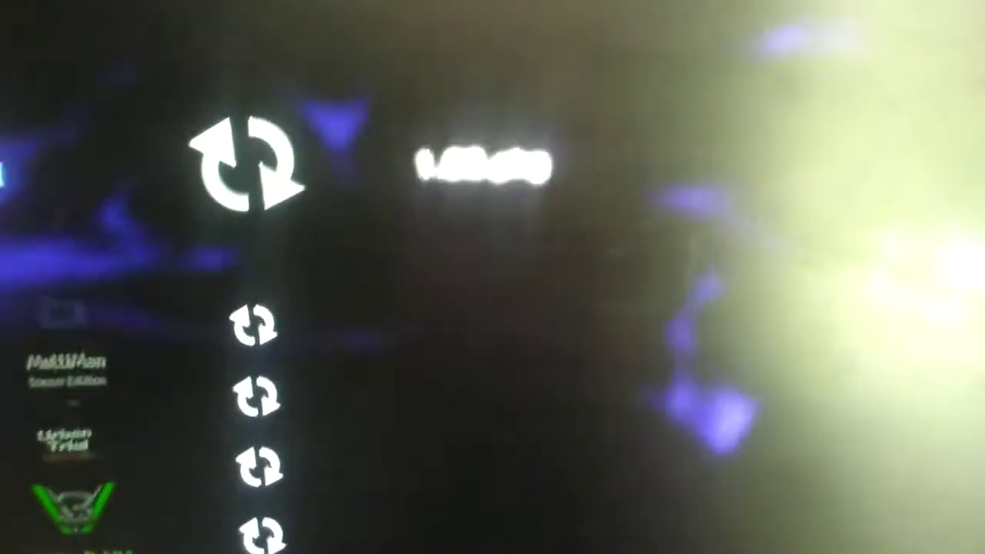
Look through the list of GTA V update packages up to 1.27.pkg.
key(Down)
key(Down)
key(Down)
key(Down)
key(Down)
key(Down)
key(Down)
key(Down)
key(Down)
key(Down)
key(Down)
key(Down)
key(Down)
key(Down)
key(Down)
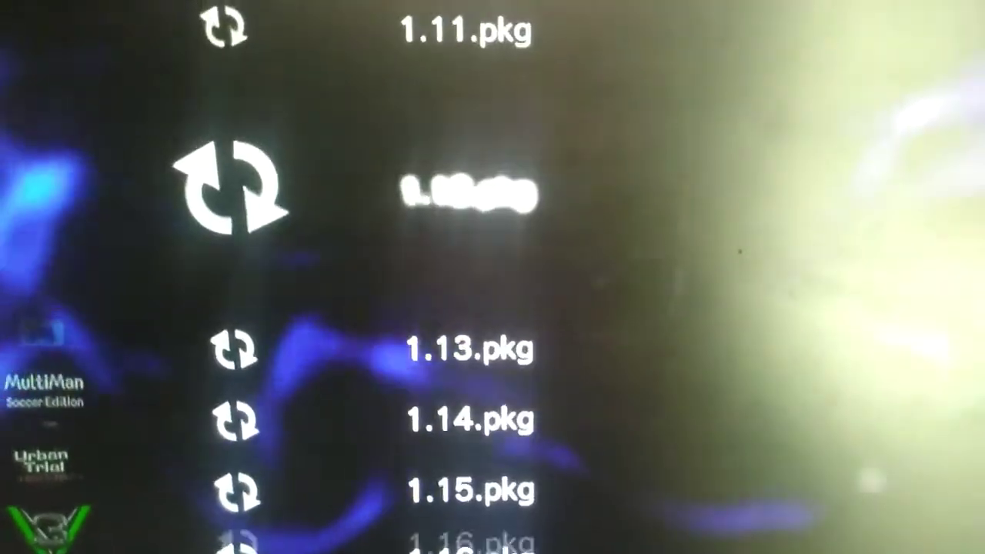
key(Down)
key(Down)
key(Down)
key(Down)
key(Down)
key(Down)
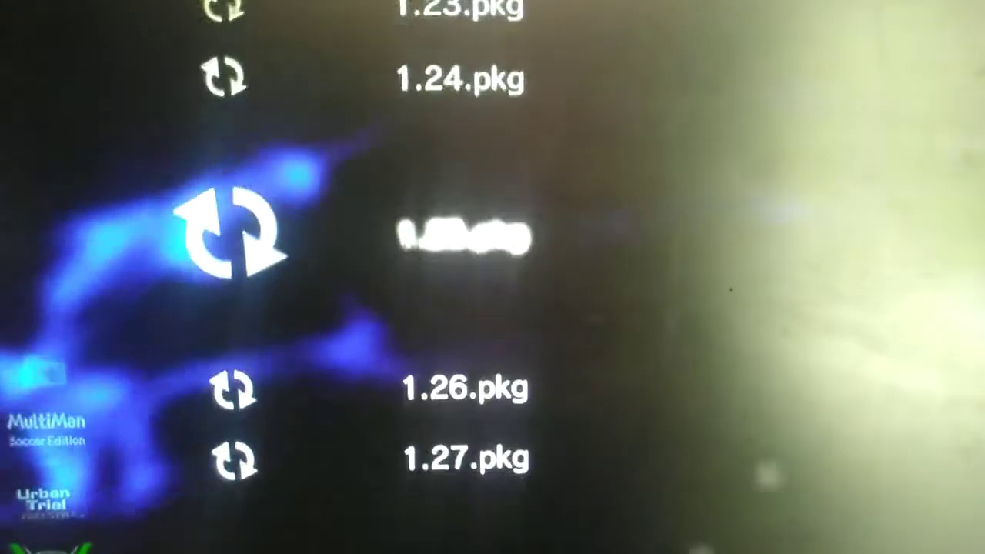
key(Up)
key(Up)
key(Up)
key(Up)
key(Up)
key(Up)
key(Up)
key(Up)
key(Up)
key(Up)
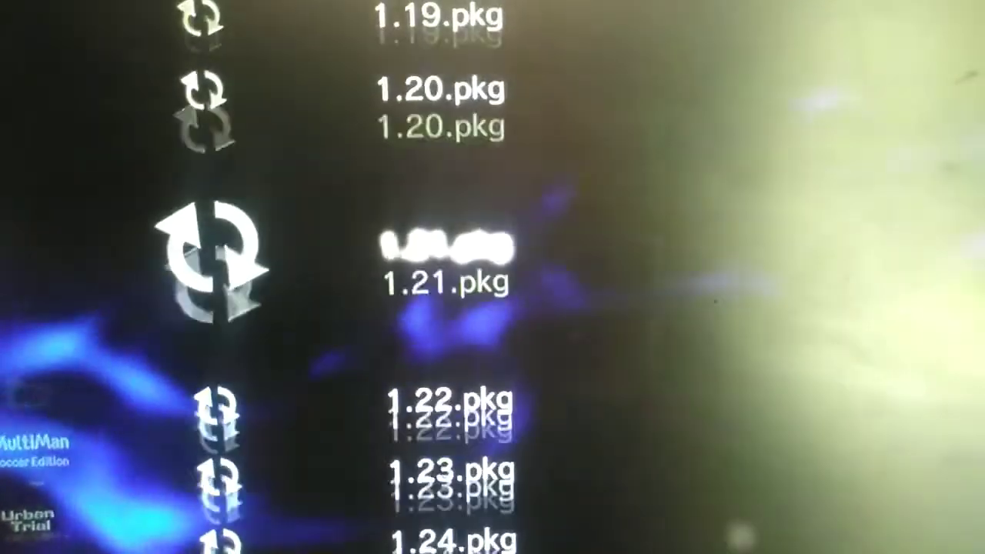
key(Down)
key(Down)
key(Down)
key(Down)
key(Down)
key(Down)
key(Down)
key(Down)
key(Down)
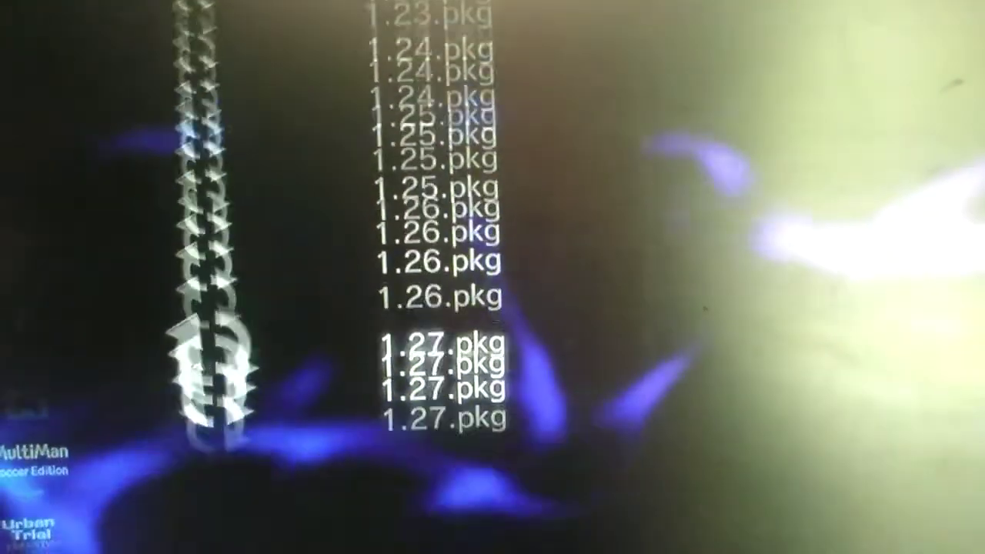
key(Up)
key(Up)
key(Up)
key(Up)
key(Up)
key(Up)
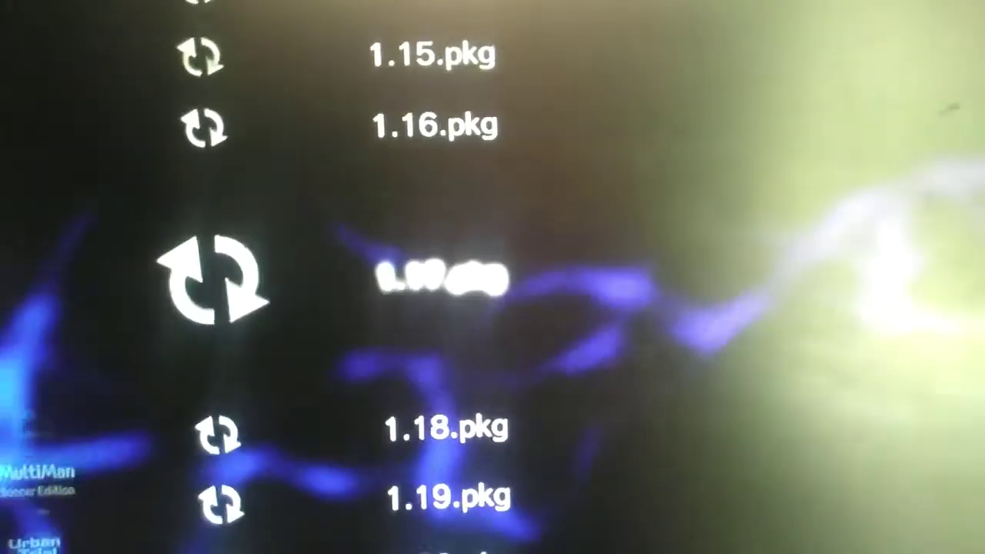